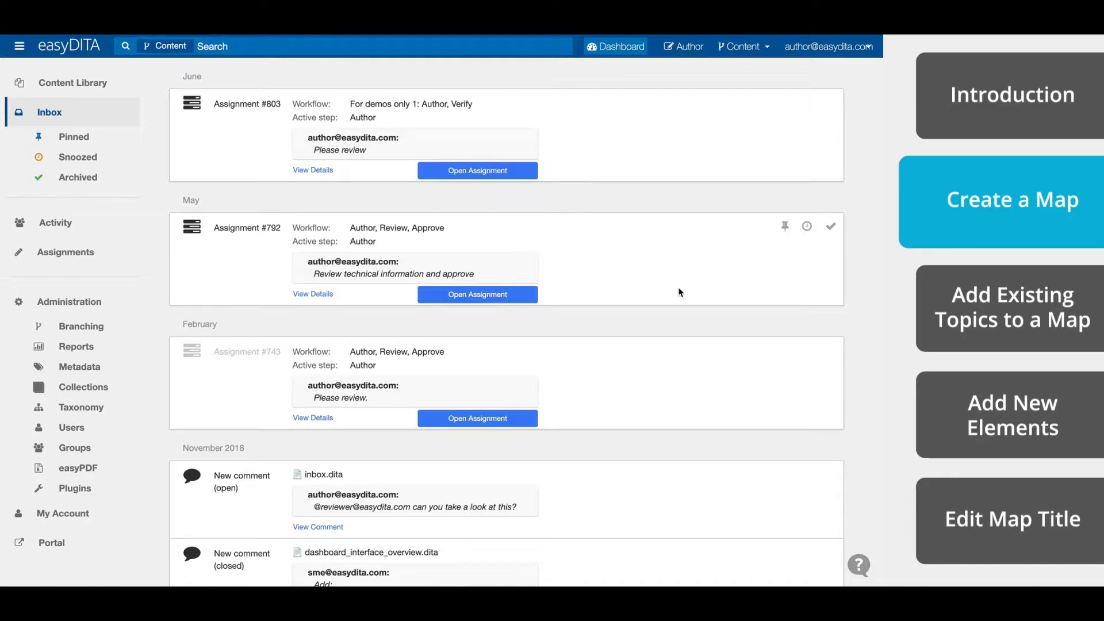
Open the authoring area and browse the library to Demofolder within Test's _Personal_Spaces folder.
left_click(684, 49)
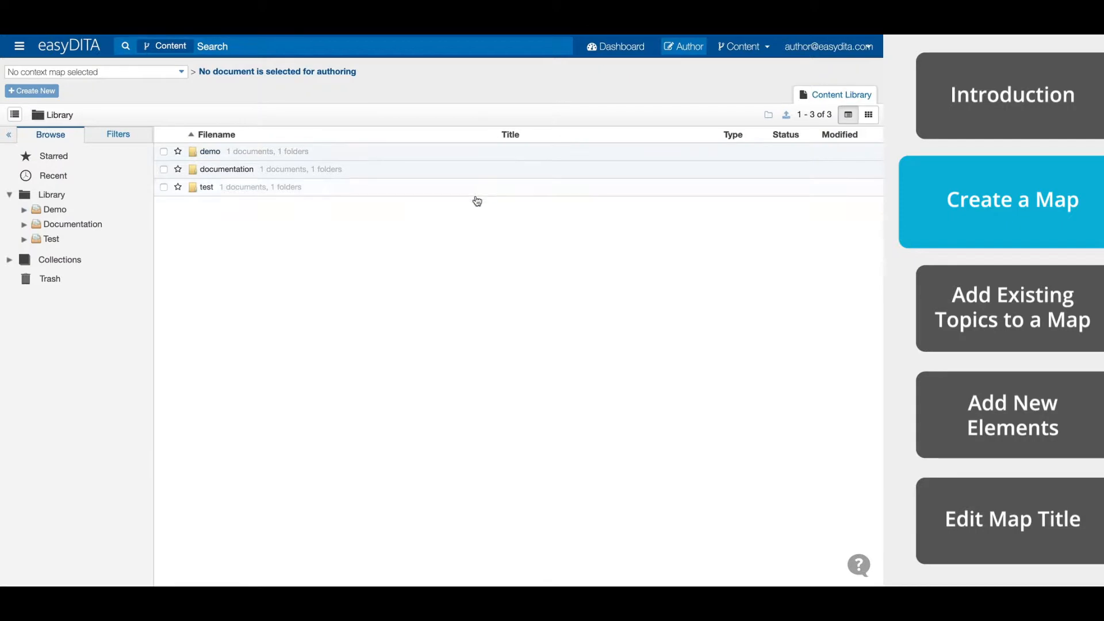
left_click(23, 238)
left_click(41, 283)
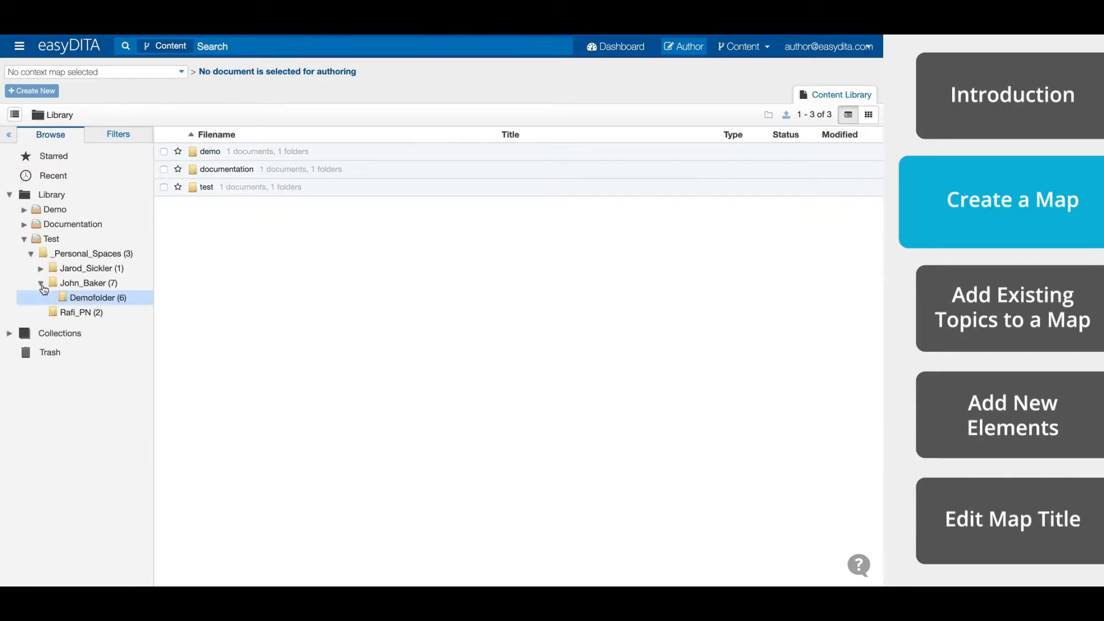
left_click(82, 303)
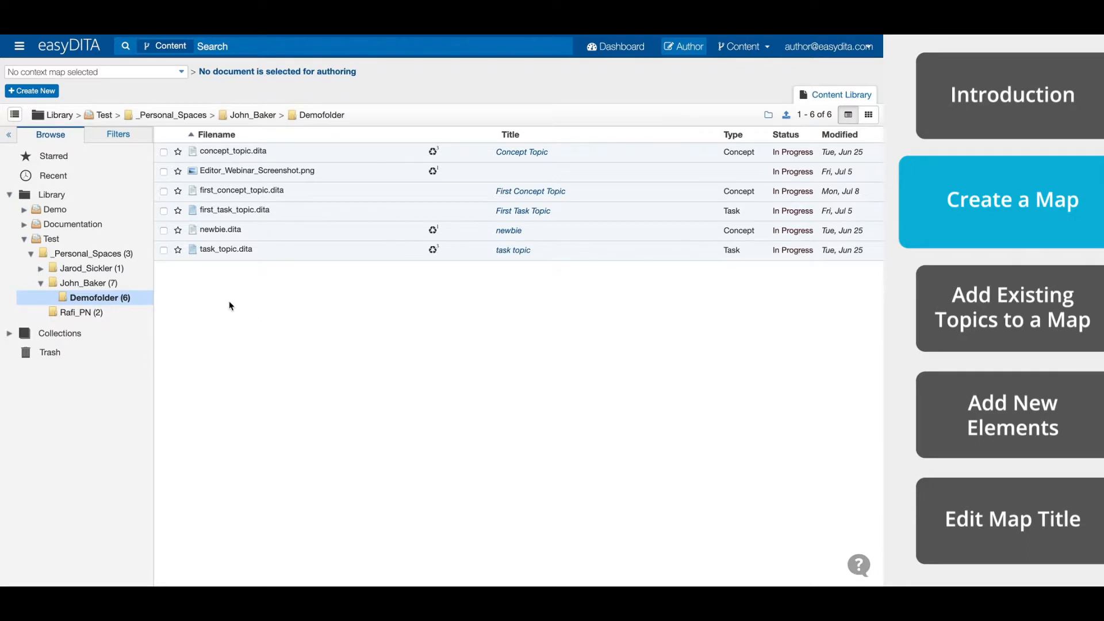
left_click(47, 194)
left_click(77, 303)
Create a map from the Default Map template, titled "First DITA Map" and stored in Demofolder.
left_click(46, 94)
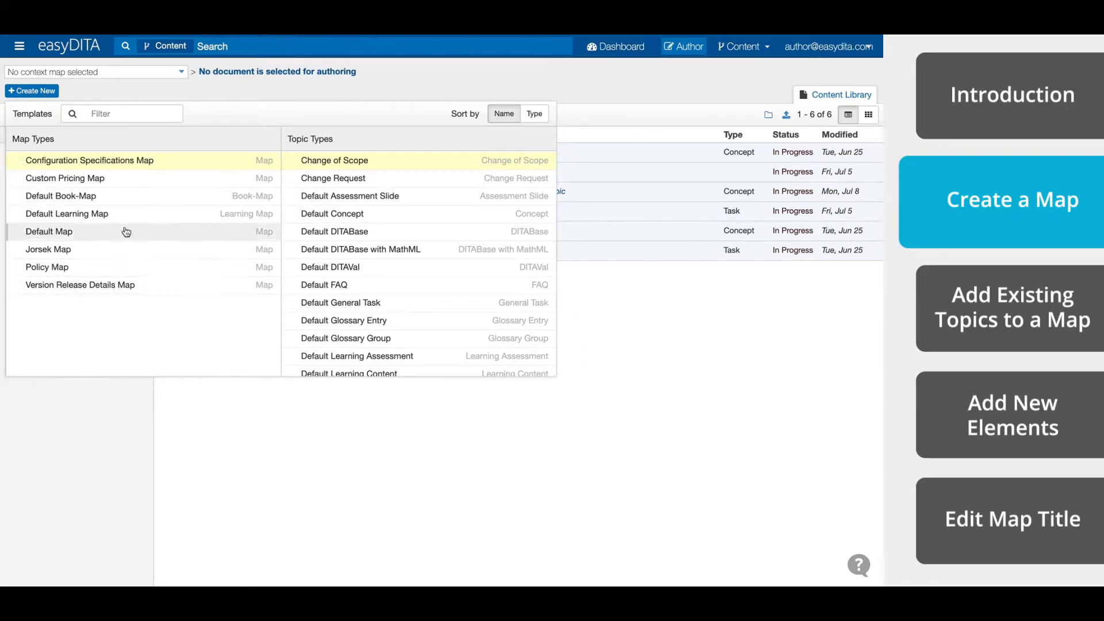
left_click(78, 231)
type("First DITA Map")
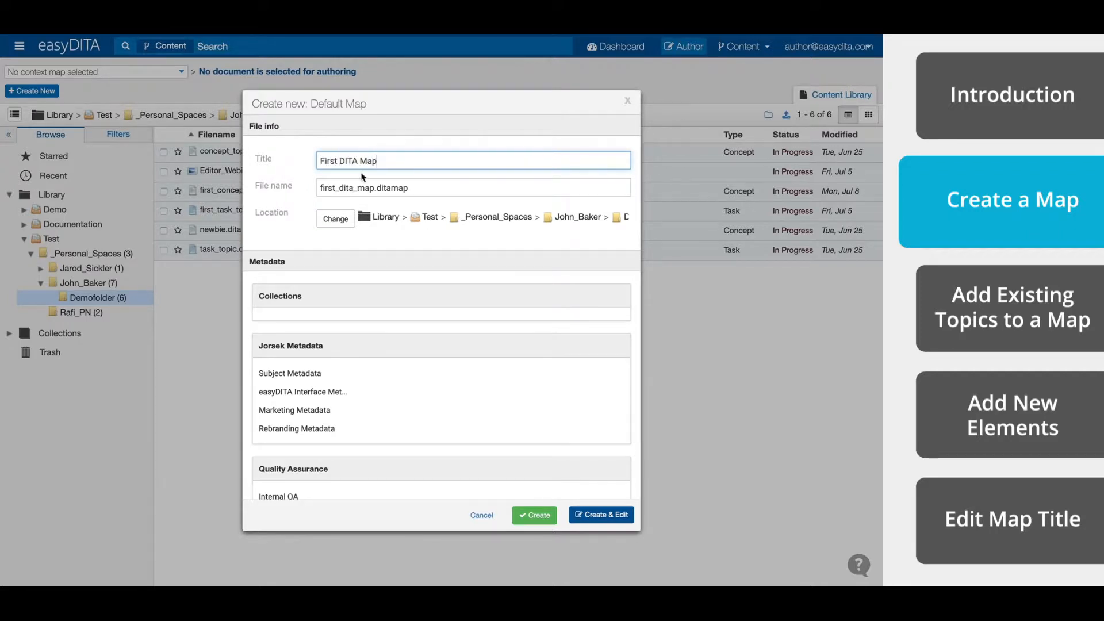
left_click(340, 219)
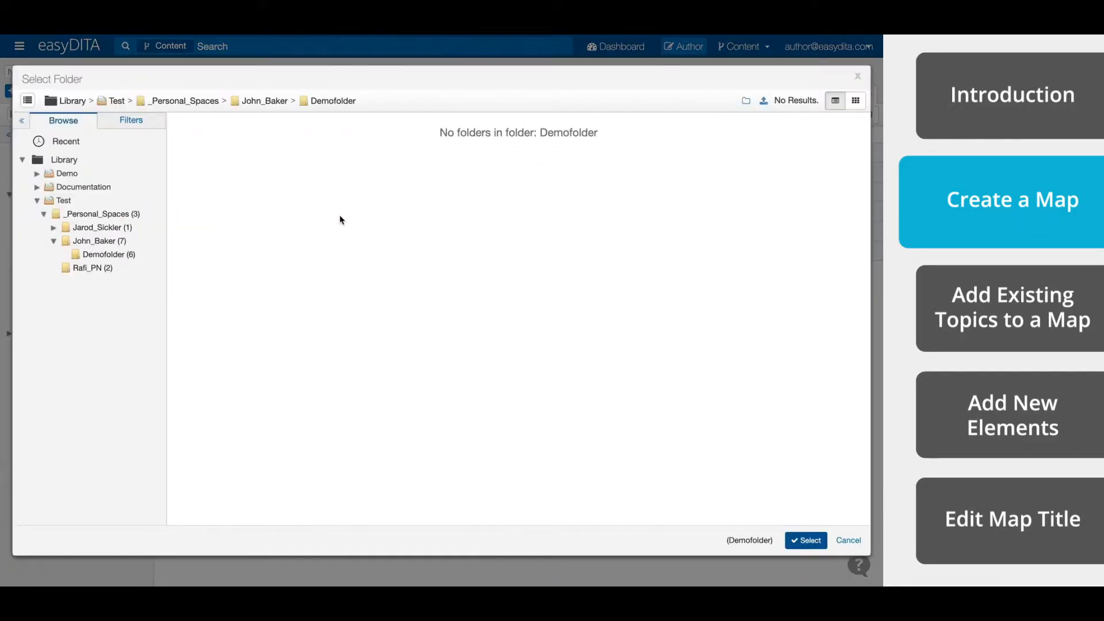
left_click(113, 254)
left_click(797, 537)
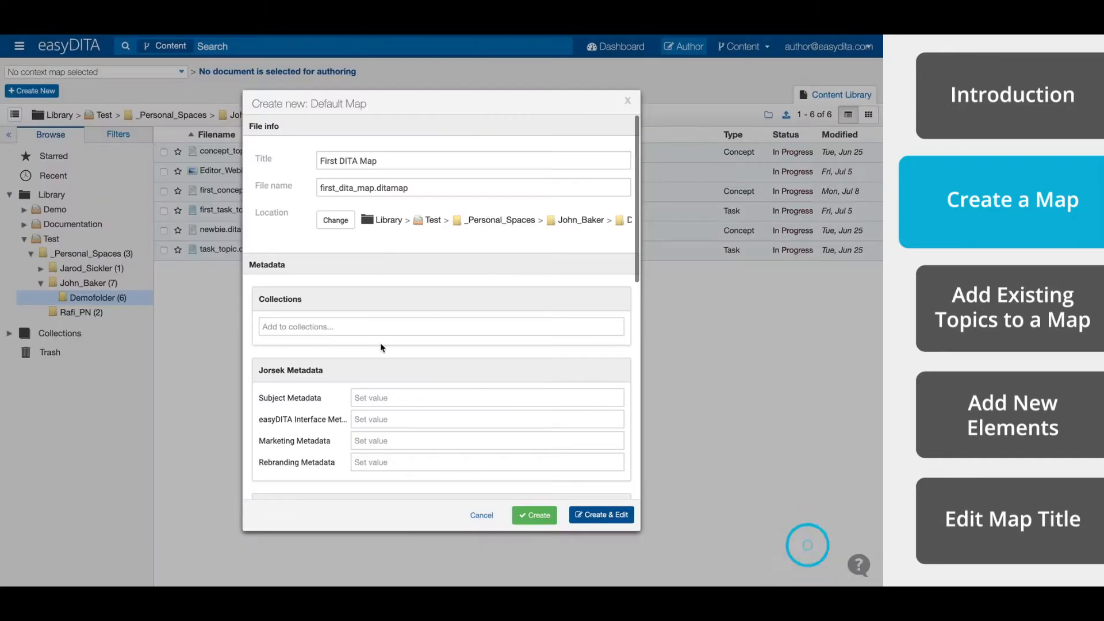
scroll(422, 330, "down", 3)
scroll(422, 330, "down", 6)
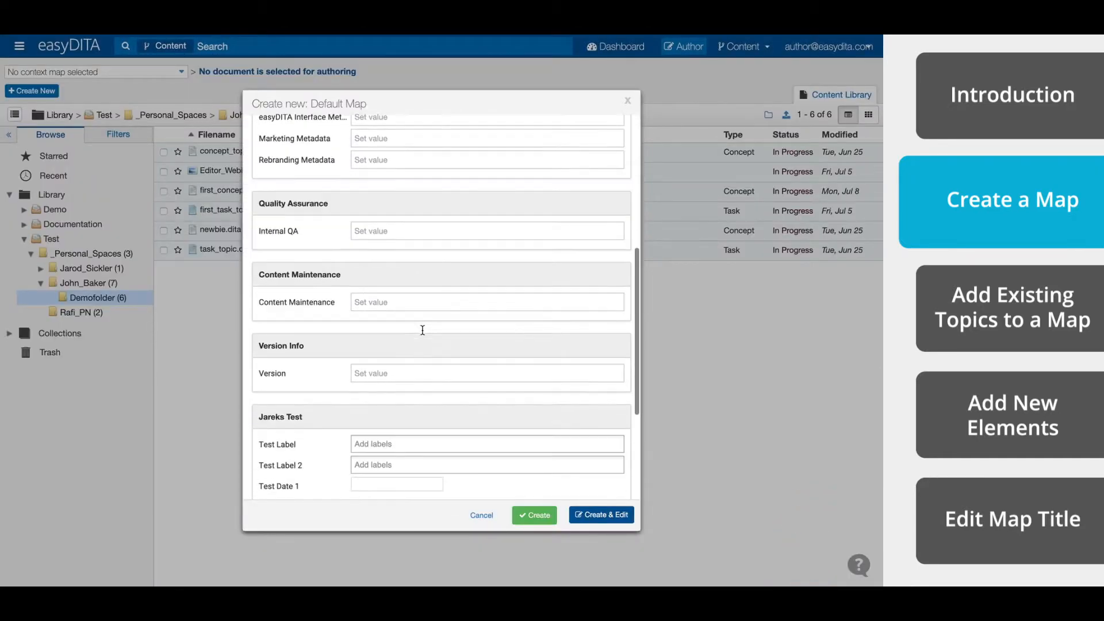
left_click(535, 516)
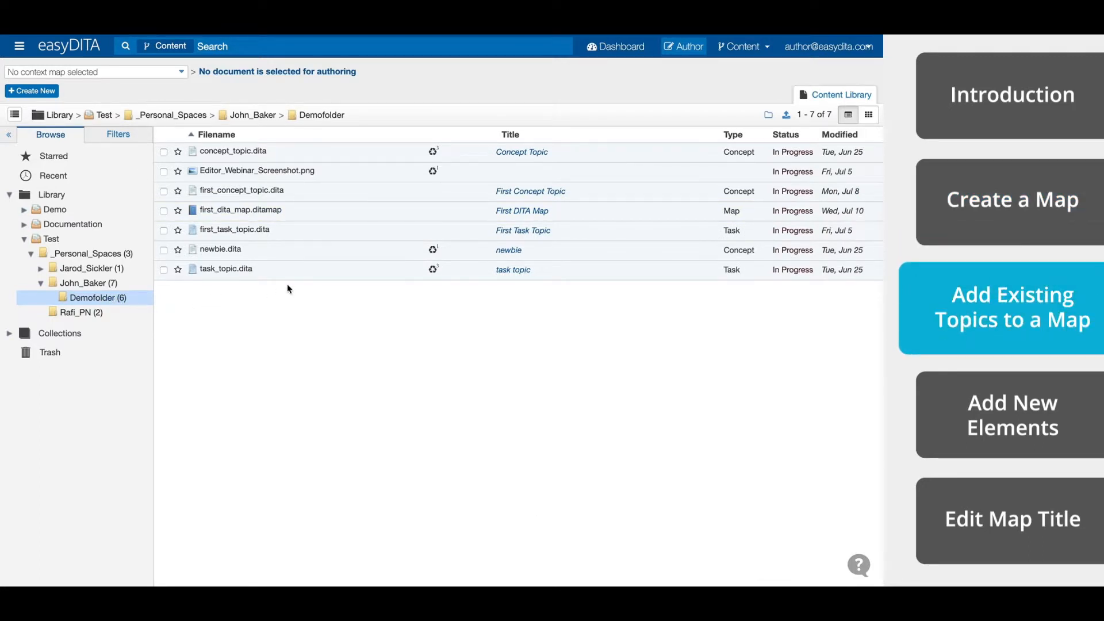
Dock First DITA Map beside the content library and close its details pane.
mouse_move(448, 211)
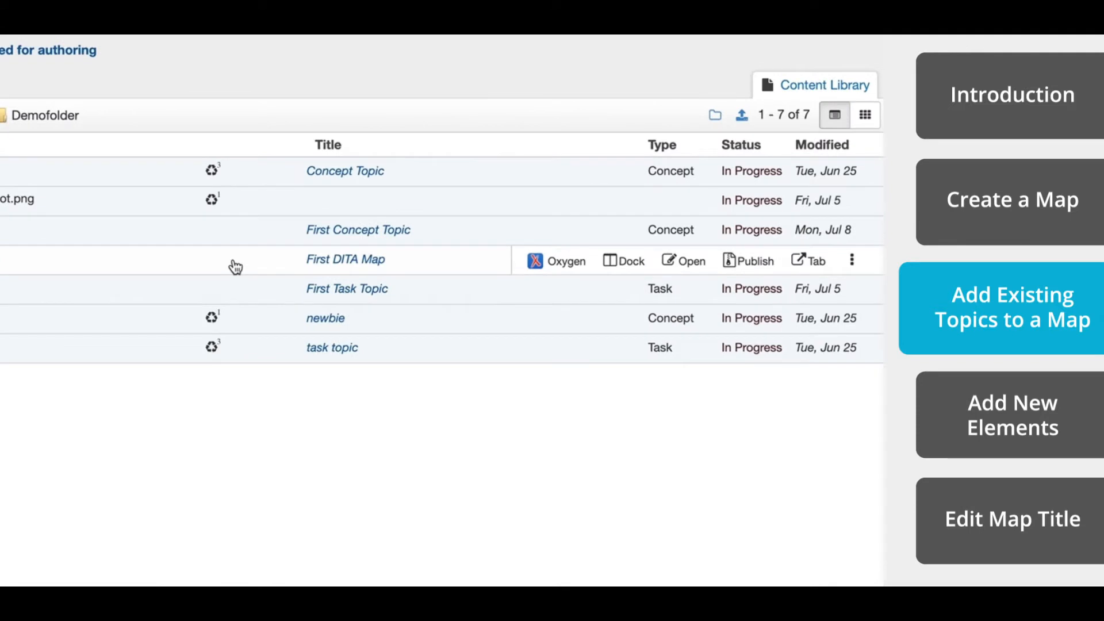
left_click(624, 261)
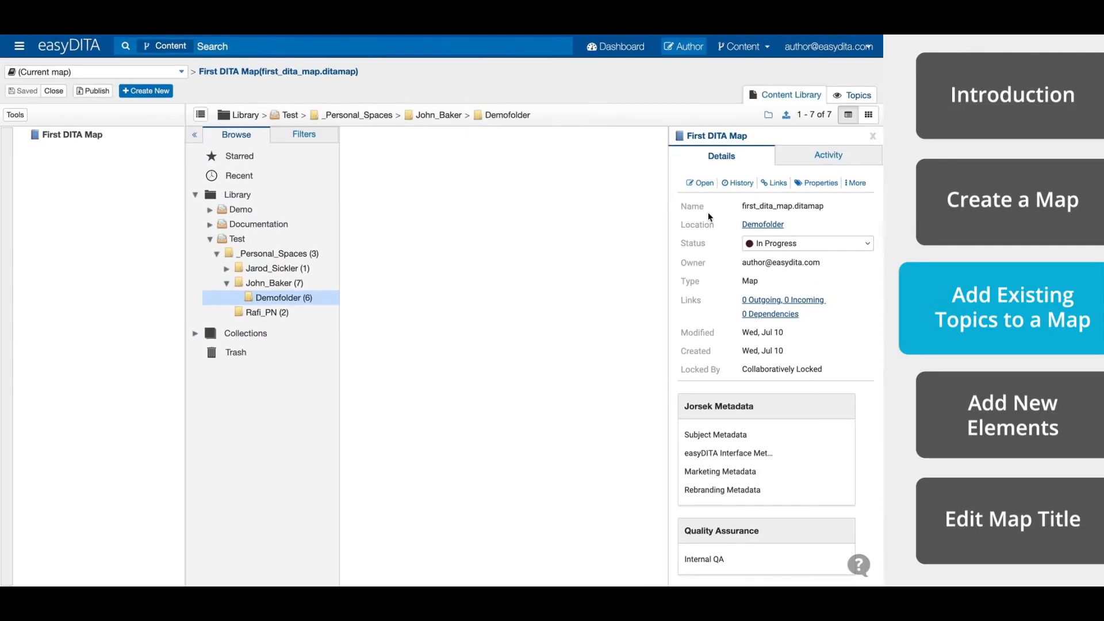
left_click(873, 138)
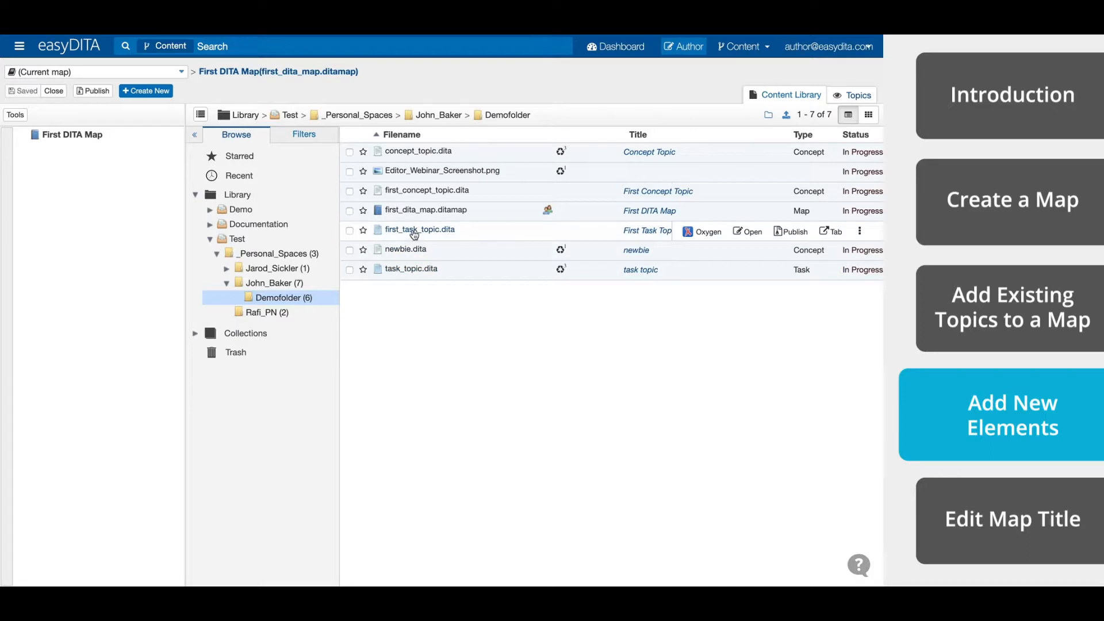
Add first_concept_topic.dita to First DITA Map as a topicref.
left_click_drag(432, 192, 301, 184)
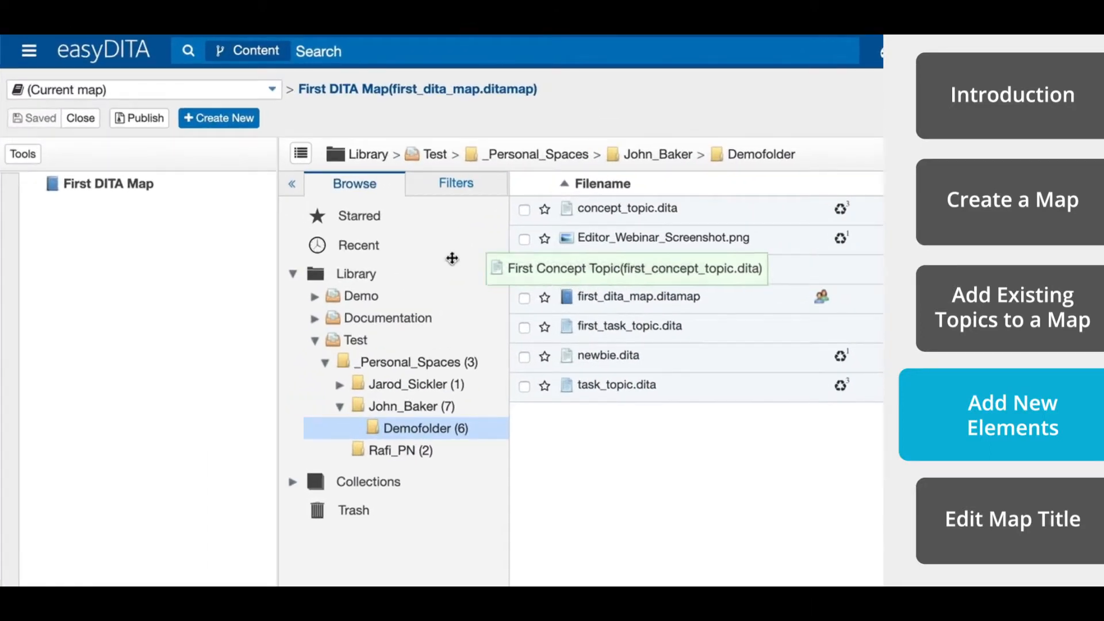
left_click_drag(452, 258, 177, 230)
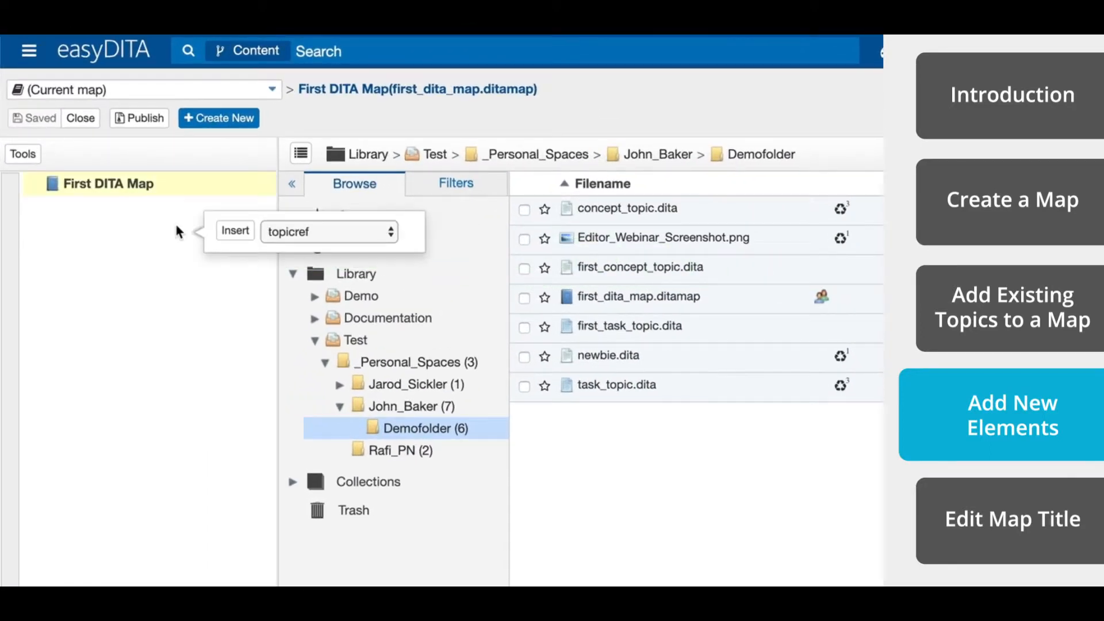
left_click(300, 233)
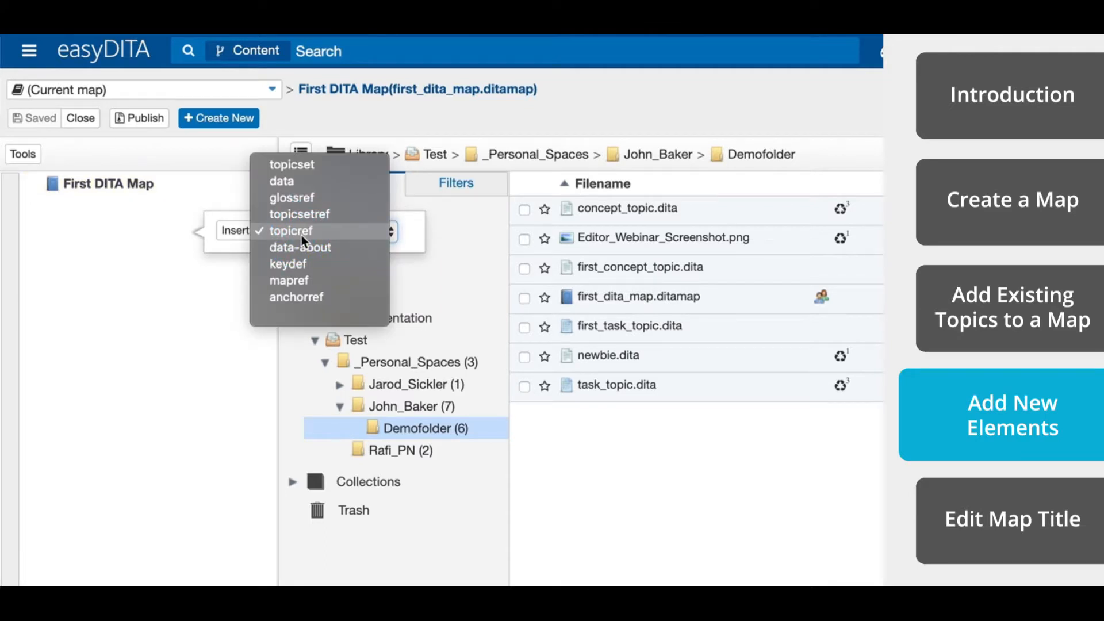
left_click(301, 236)
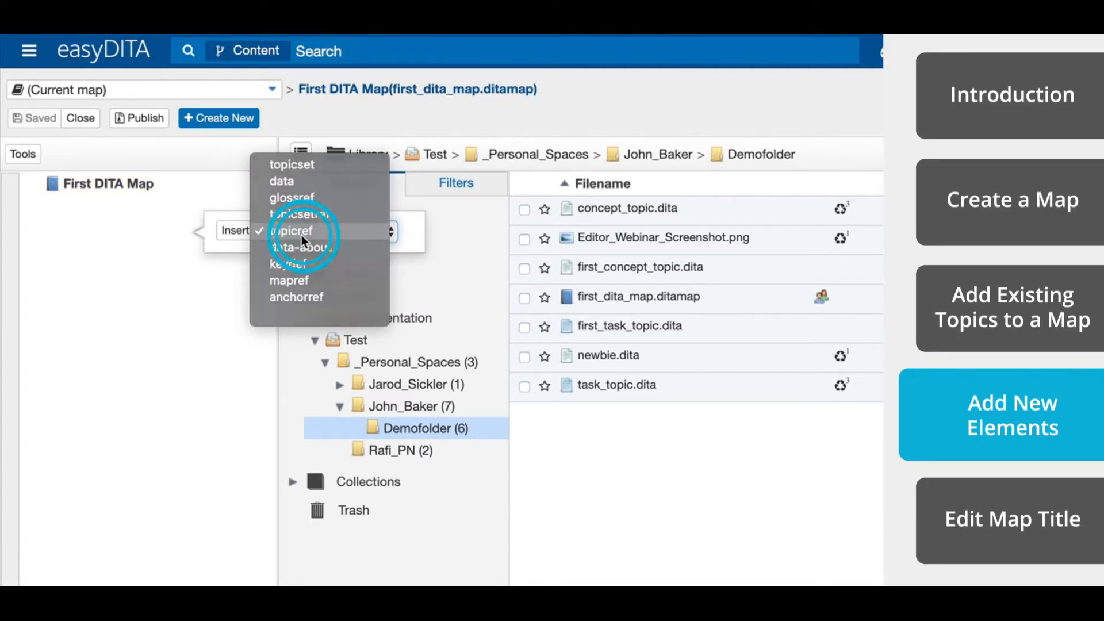
left_click(235, 230)
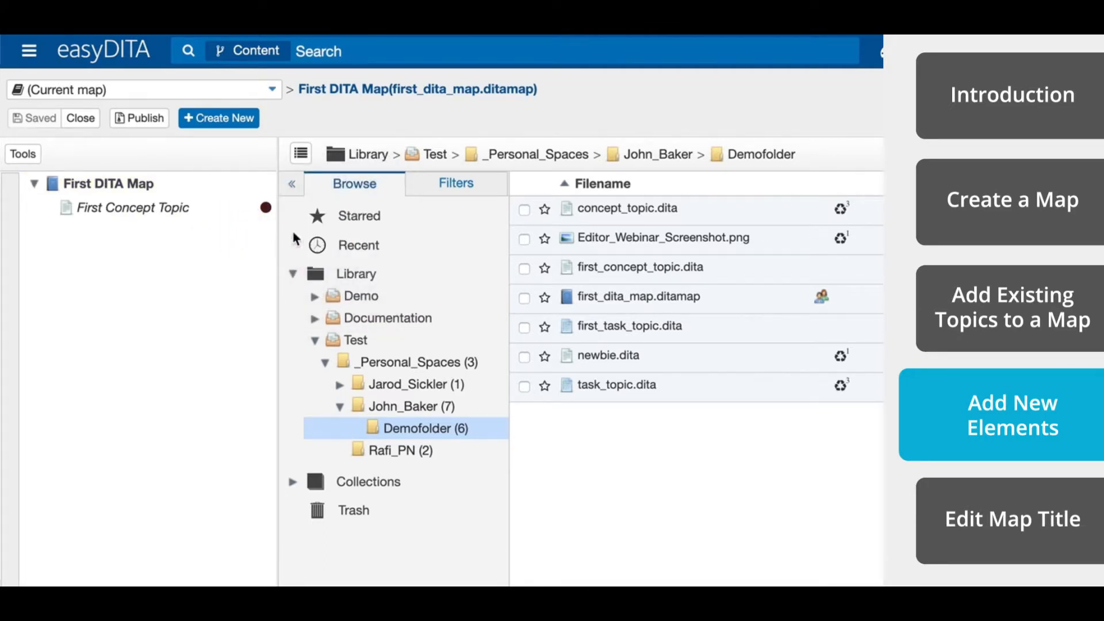
Add first_task_topic.dita, task_topic.dita, concept_topic.dita and newbie.dita to the map, with newbie placed directly below First Concept Topic.
left_click_drag(636, 336, 148, 230)
left_click(221, 243)
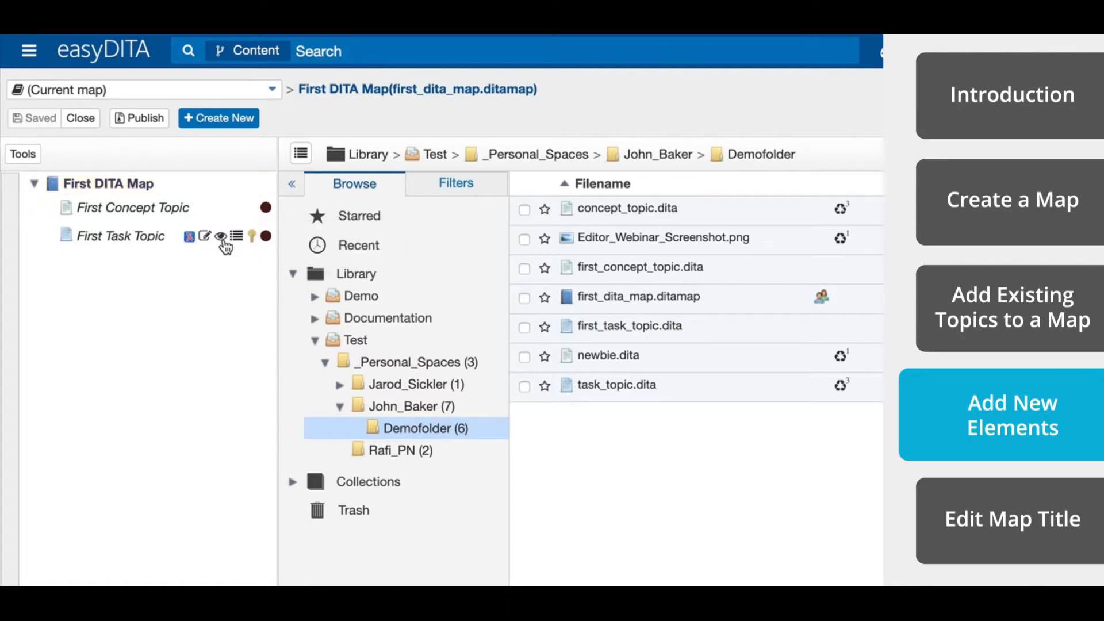
left_click_drag(656, 388, 187, 264)
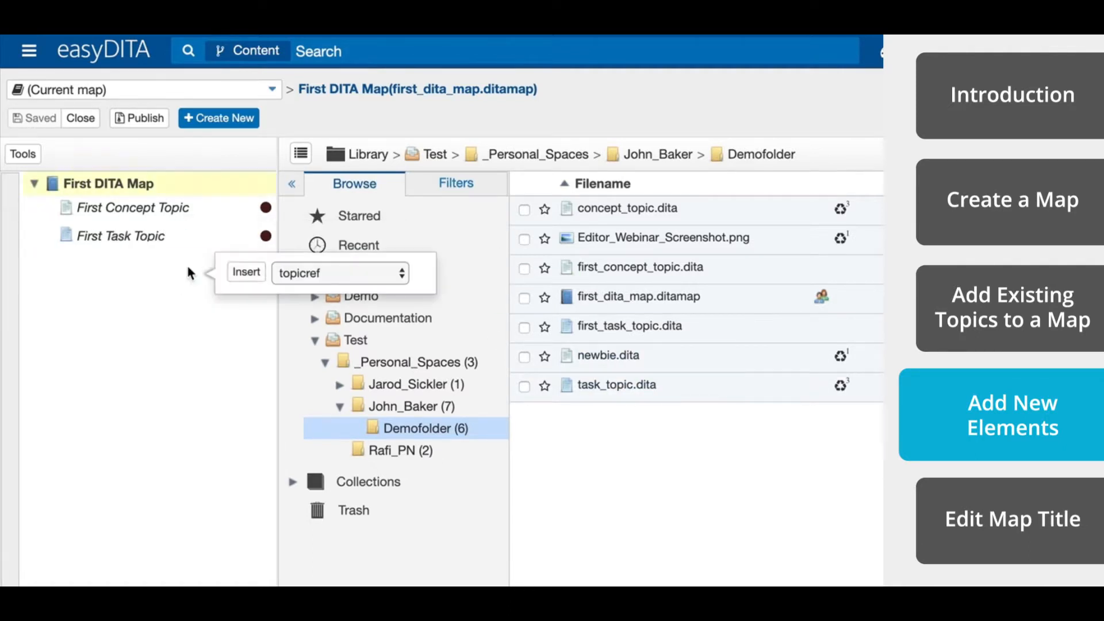
left_click(246, 271)
left_click_drag(598, 209, 81, 299)
left_click(140, 305)
left_click_drag(609, 355, 135, 339)
left_click(192, 348)
left_click_drag(156, 268, 112, 273)
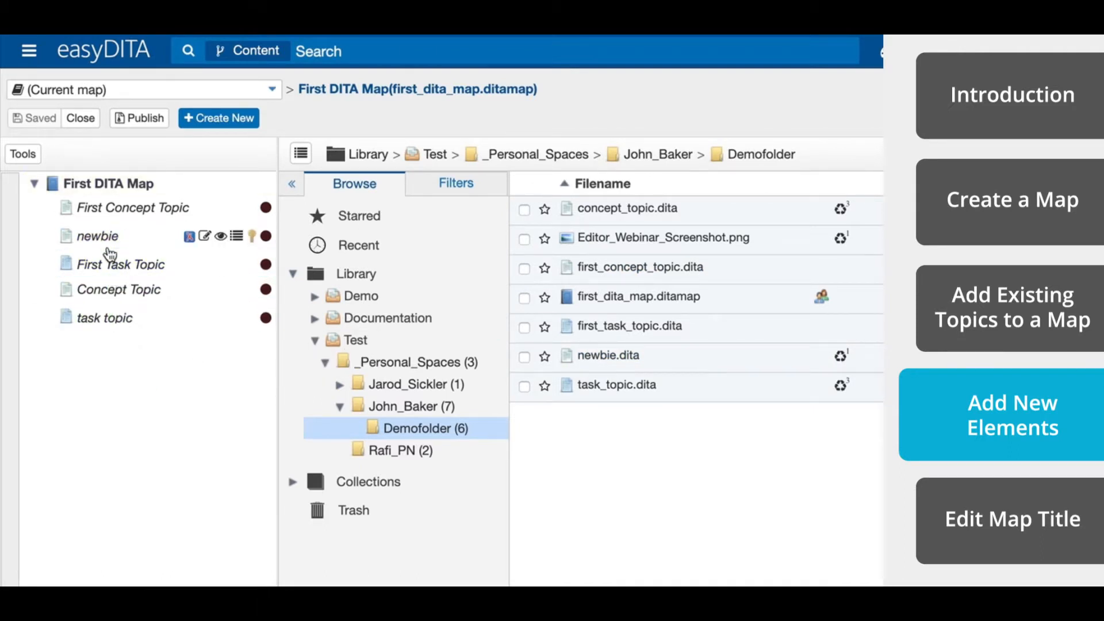
Nest task topic under First Task Topic and move it back to the map's top level, directly above Concept Topic.
left_click_drag(109, 320, 110, 283)
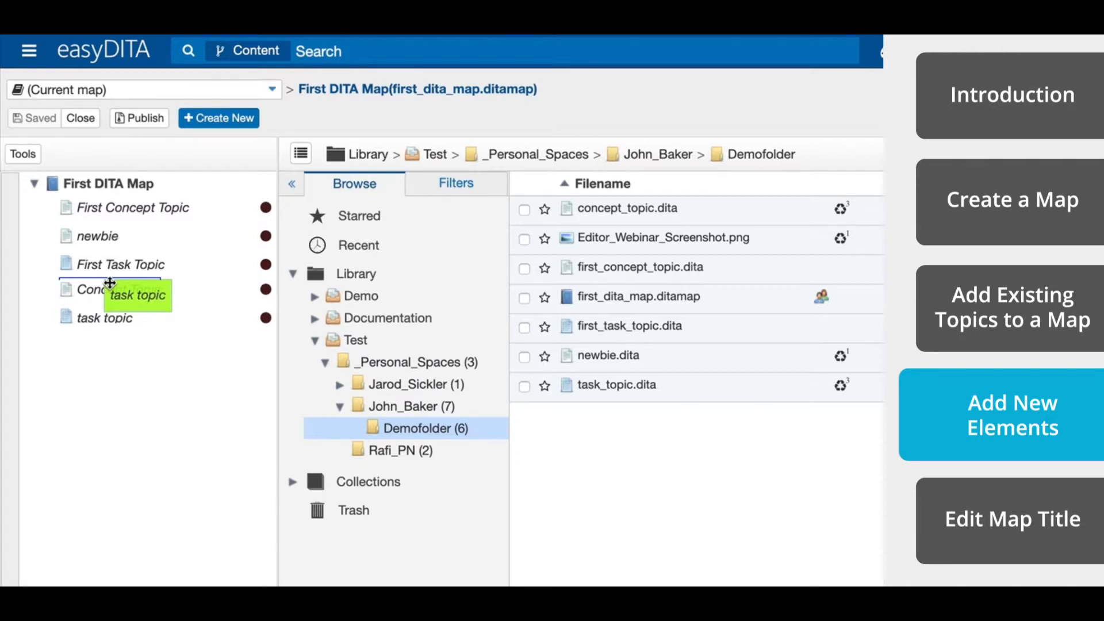
left_click_drag(110, 283, 110, 275)
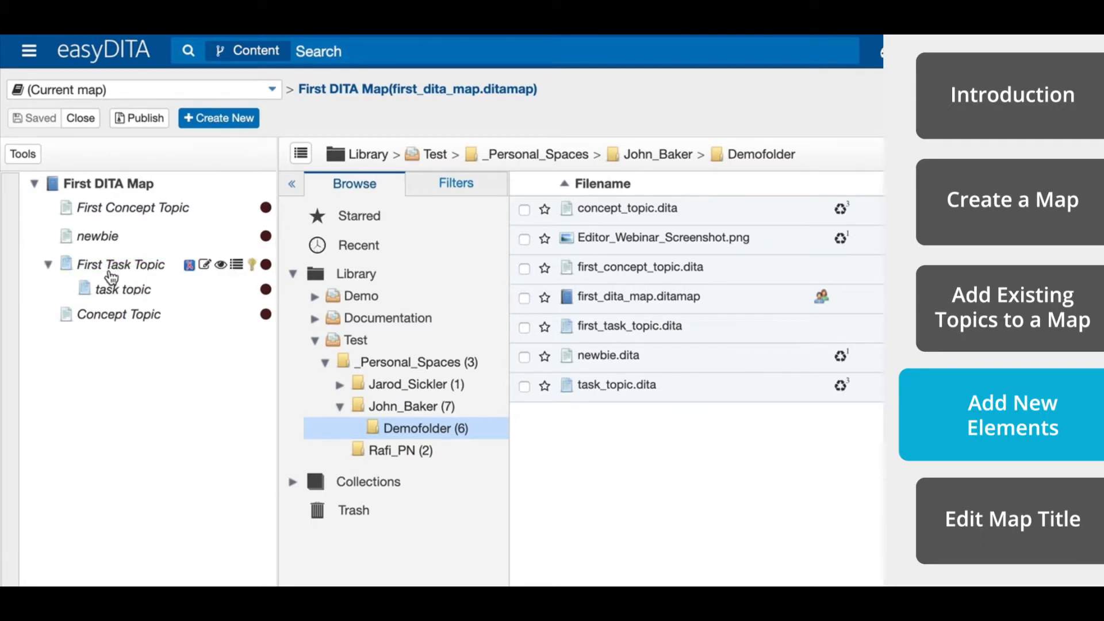
left_click(49, 266)
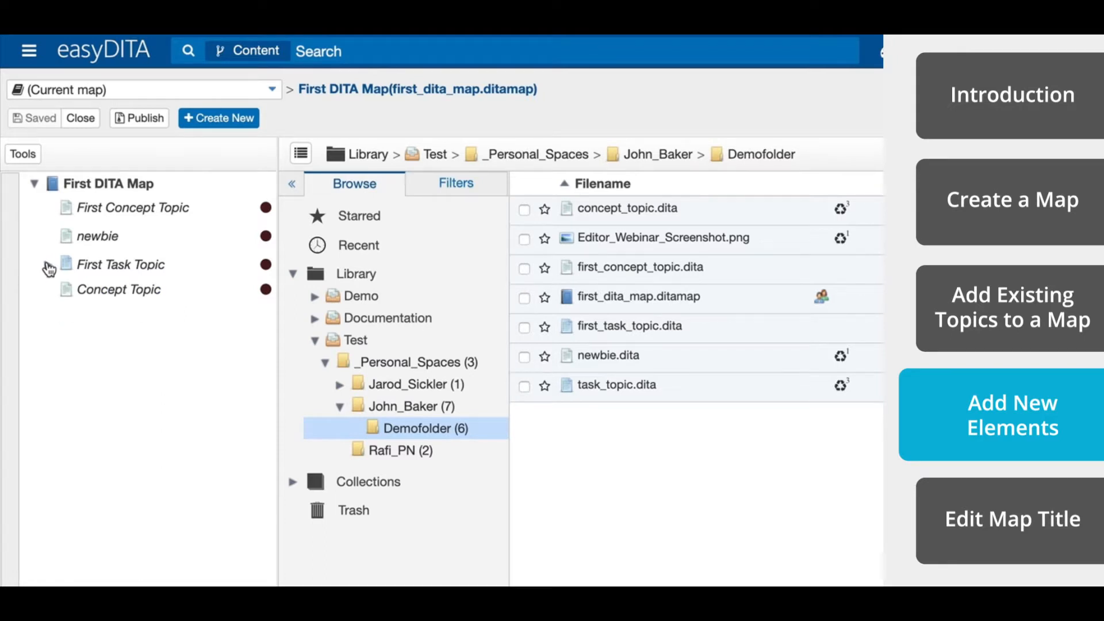
left_click(48, 266)
left_click_drag(111, 300, 71, 307)
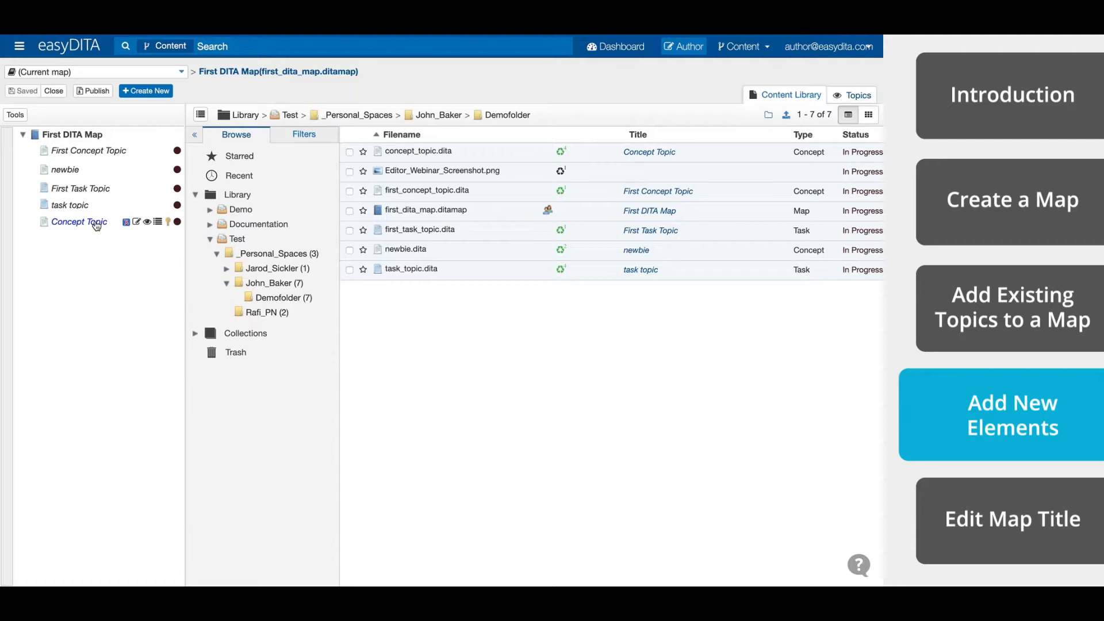
Insert the existing newbie.dita before Concept Topic and remove that inserted element again.
right_click(96, 226)
mouse_move(154, 351)
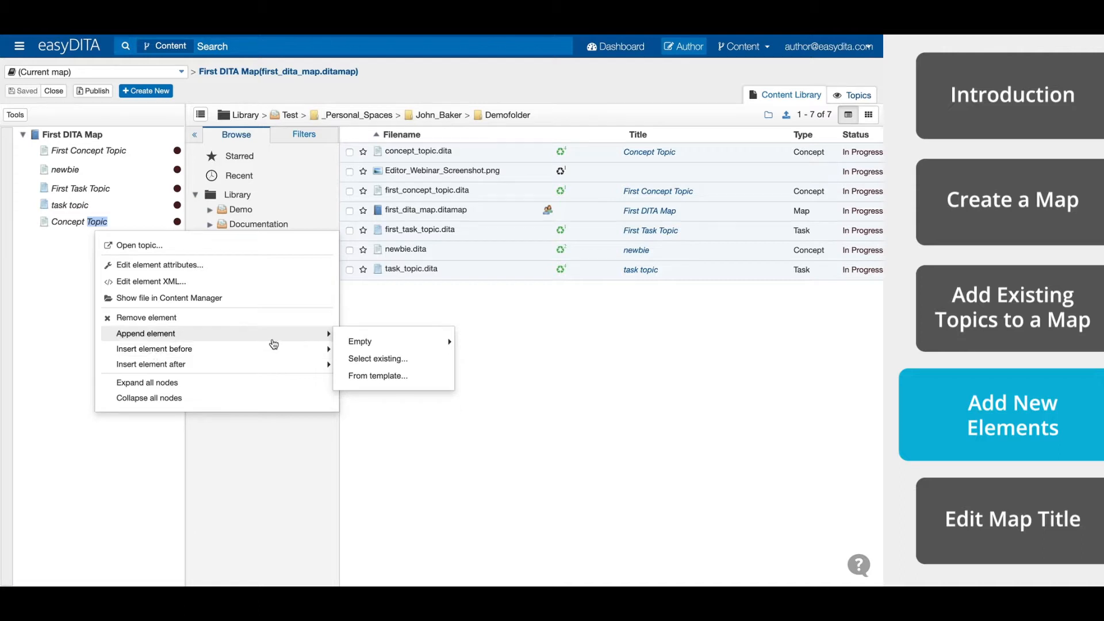
mouse_move(348, 358)
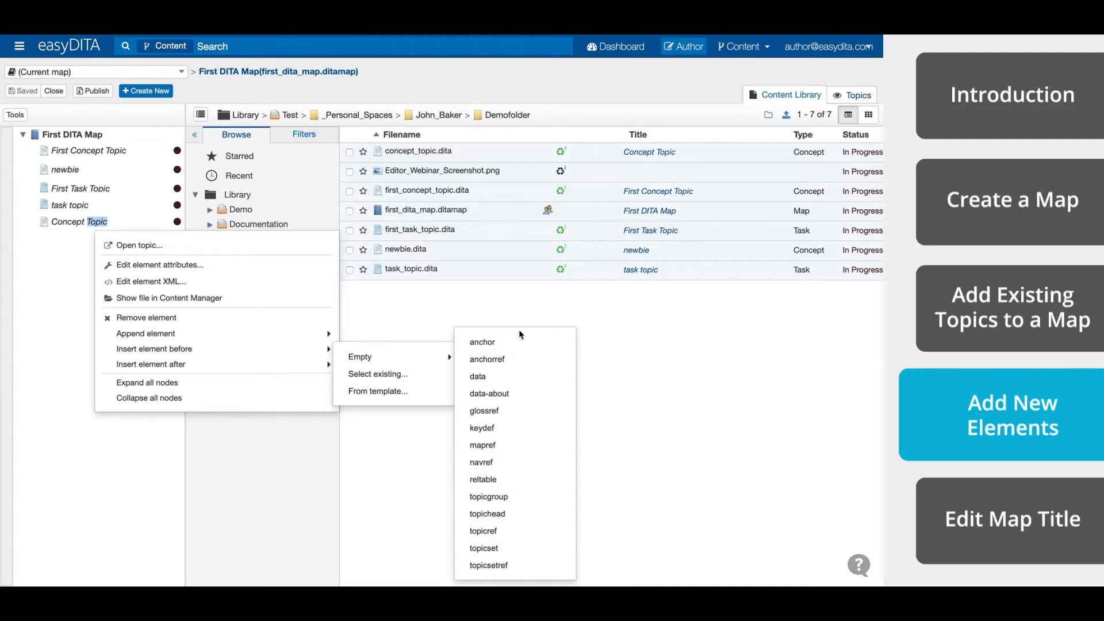
left_click(433, 372)
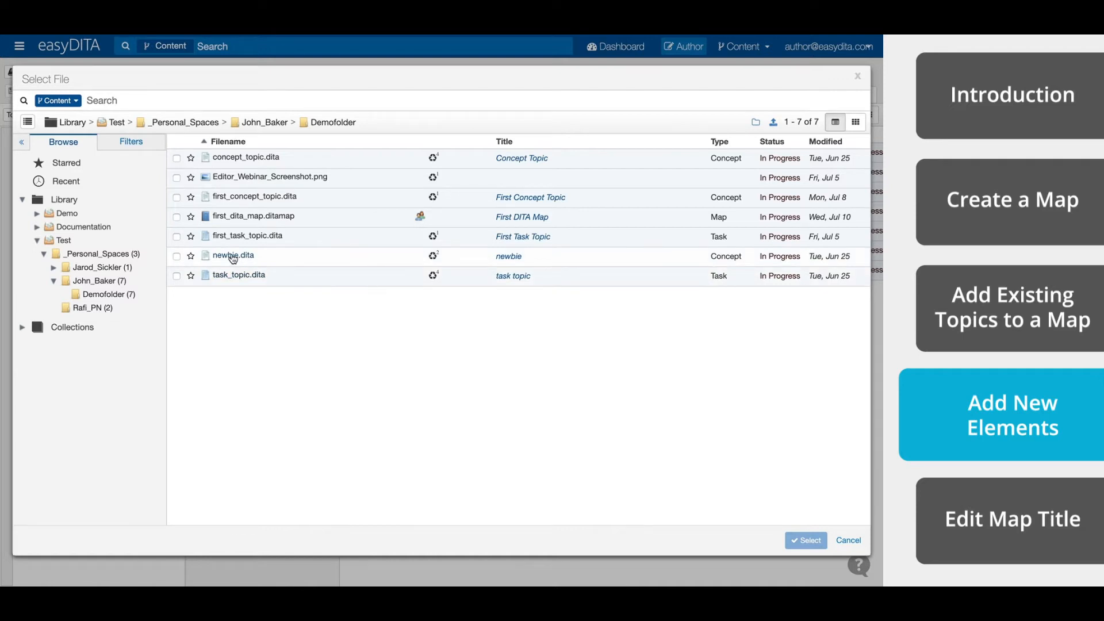
left_click(232, 257)
left_click(808, 540)
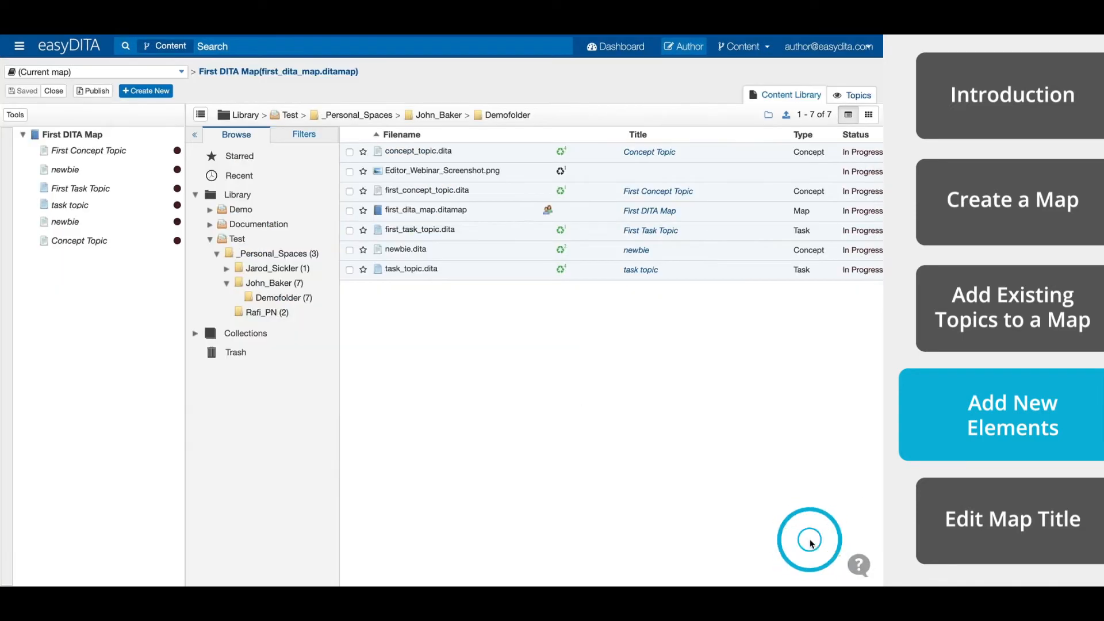
right_click(69, 225)
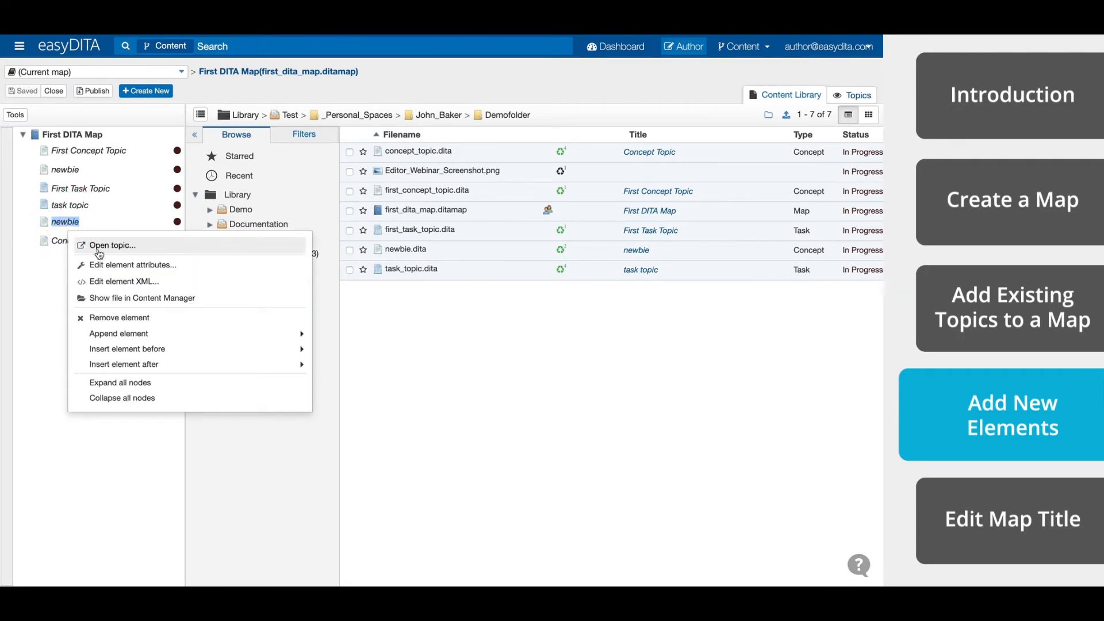
left_click(119, 317)
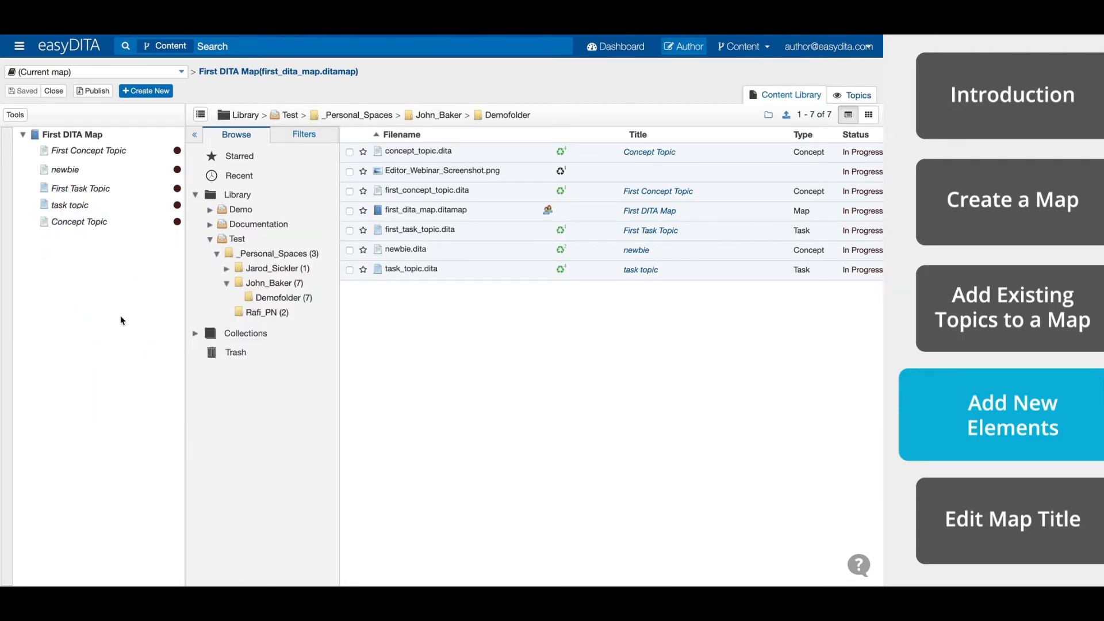
Append the existing newbie.dita as a child of Concept Topic, and collapse and re-expand that branch.
left_click(93, 231)
right_click(89, 229)
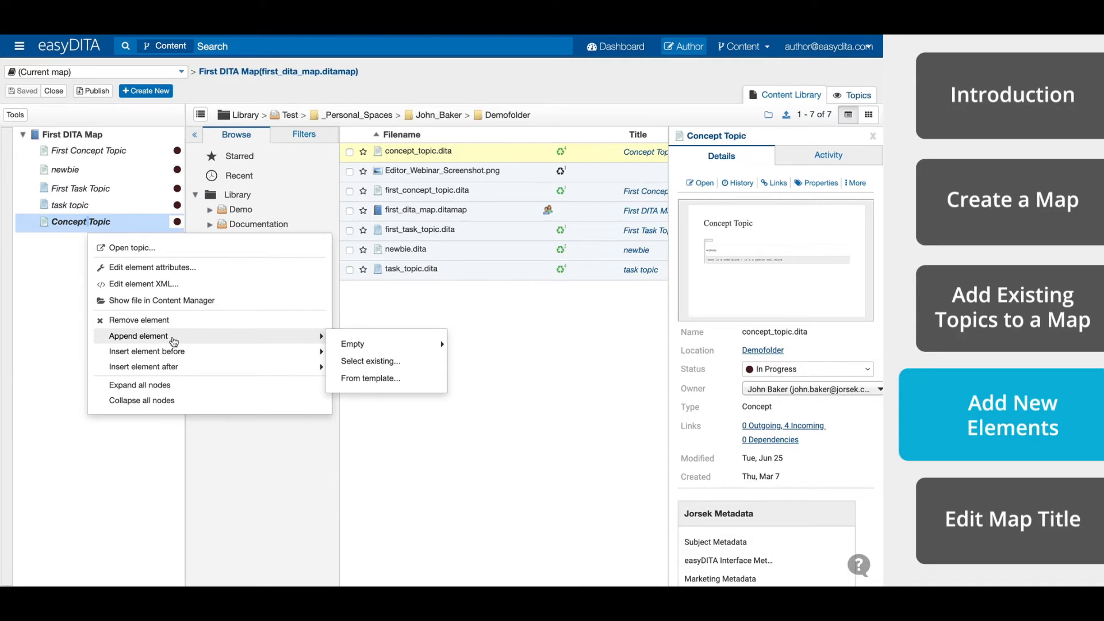
left_click(399, 365)
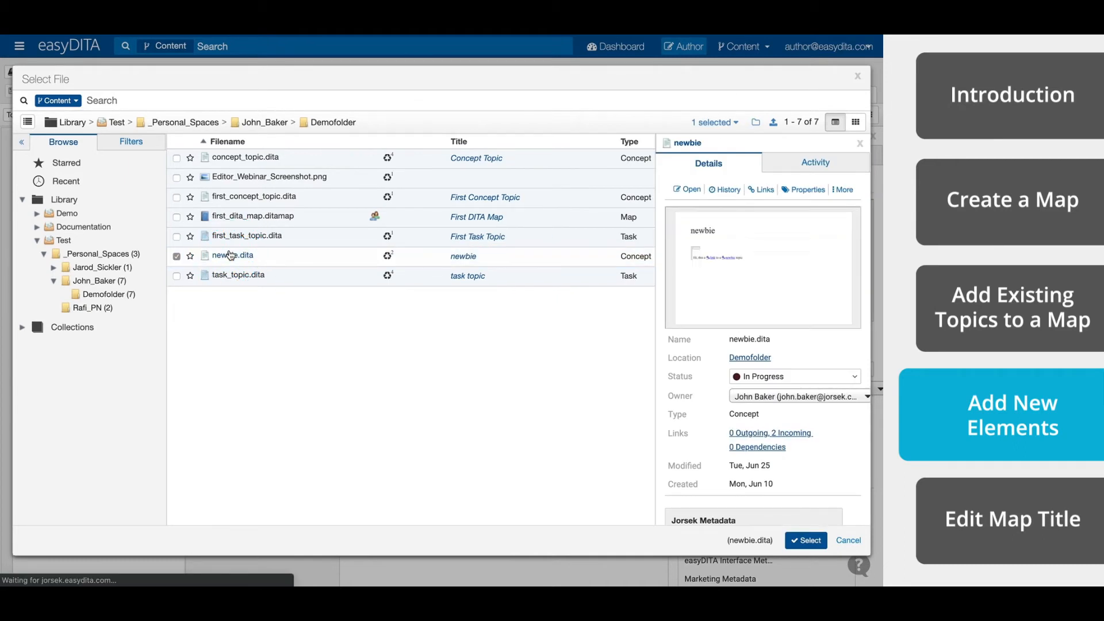
left_click(805, 540)
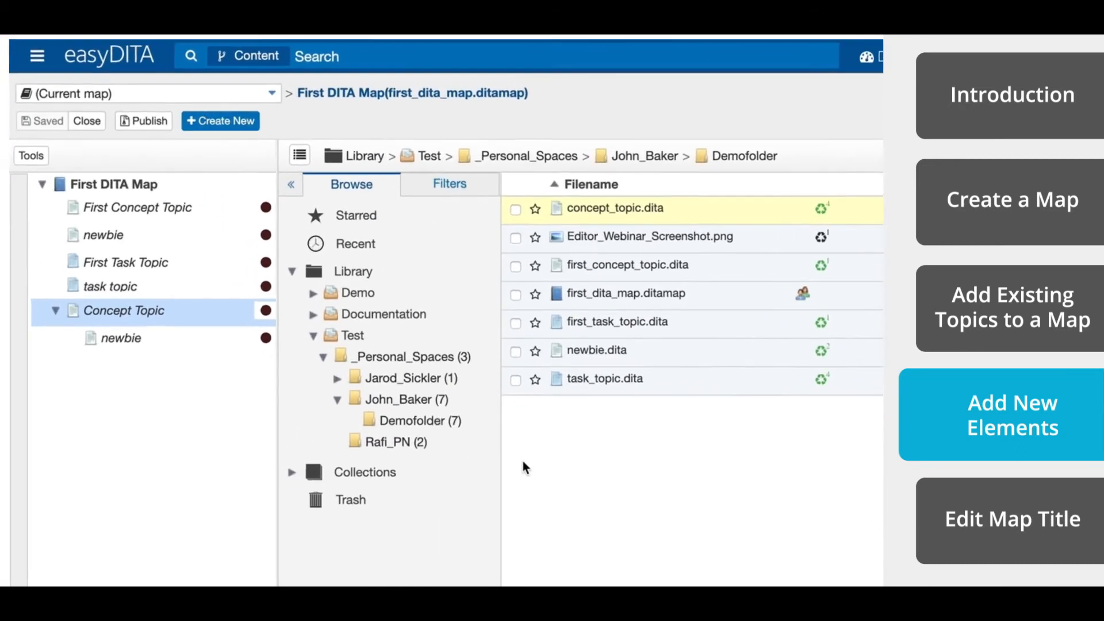
left_click(57, 306)
left_click(57, 307)
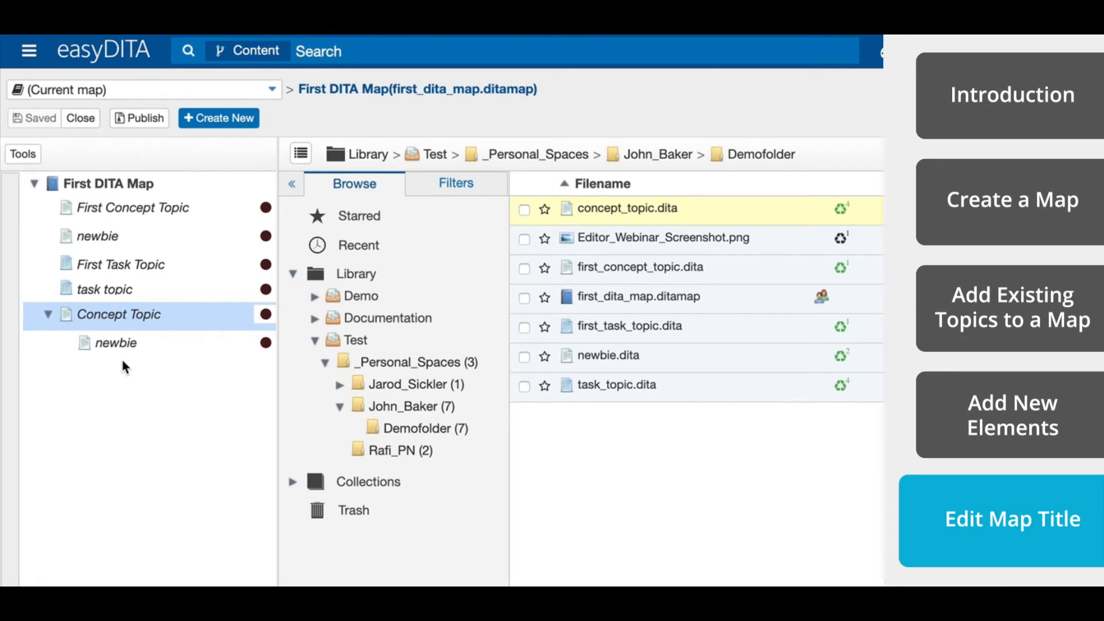
Open the title editor for First DITA Map and close it without saving.
left_click(23, 155)
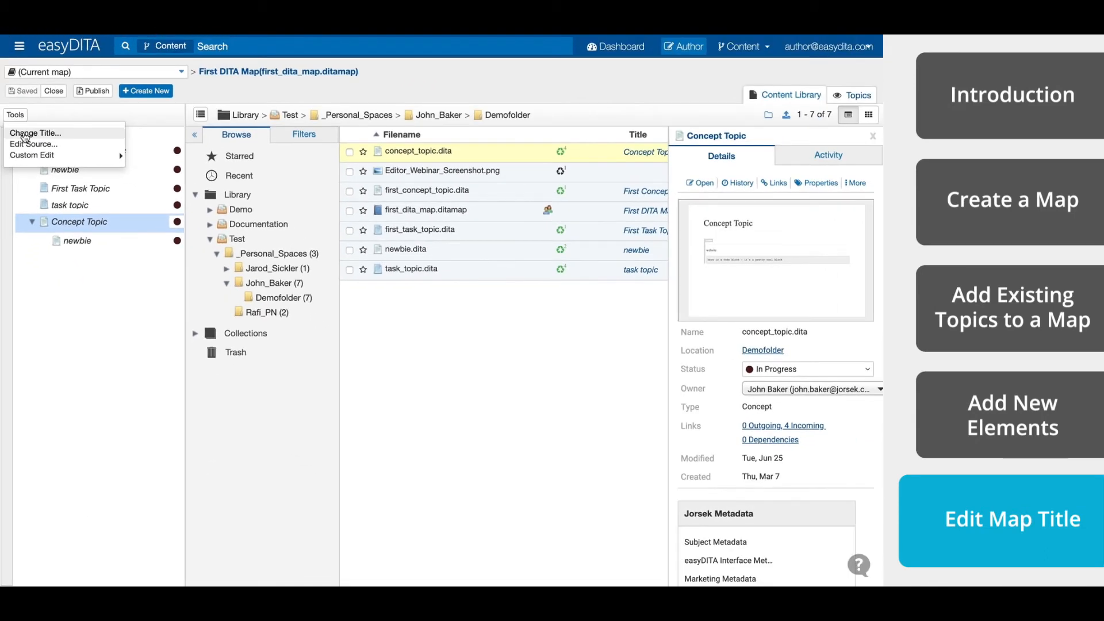
left_click(24, 136)
left_click(354, 273)
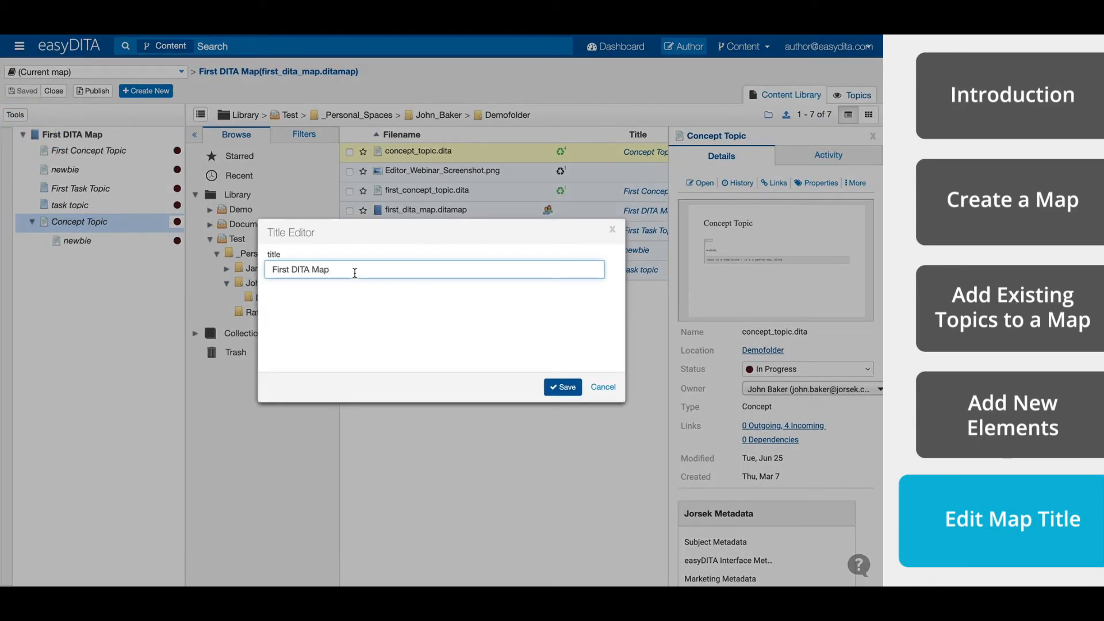
left_click(603, 387)
View the XML source of first_dita_map.ditamap with its topic references, and save to close it.
left_click(17, 117)
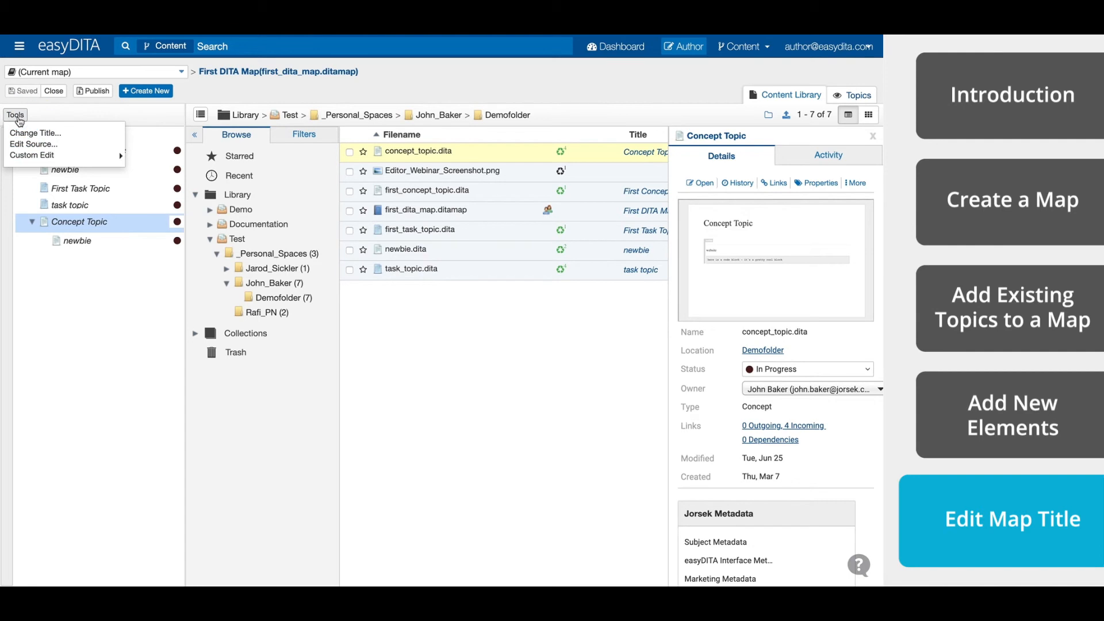
left_click(34, 144)
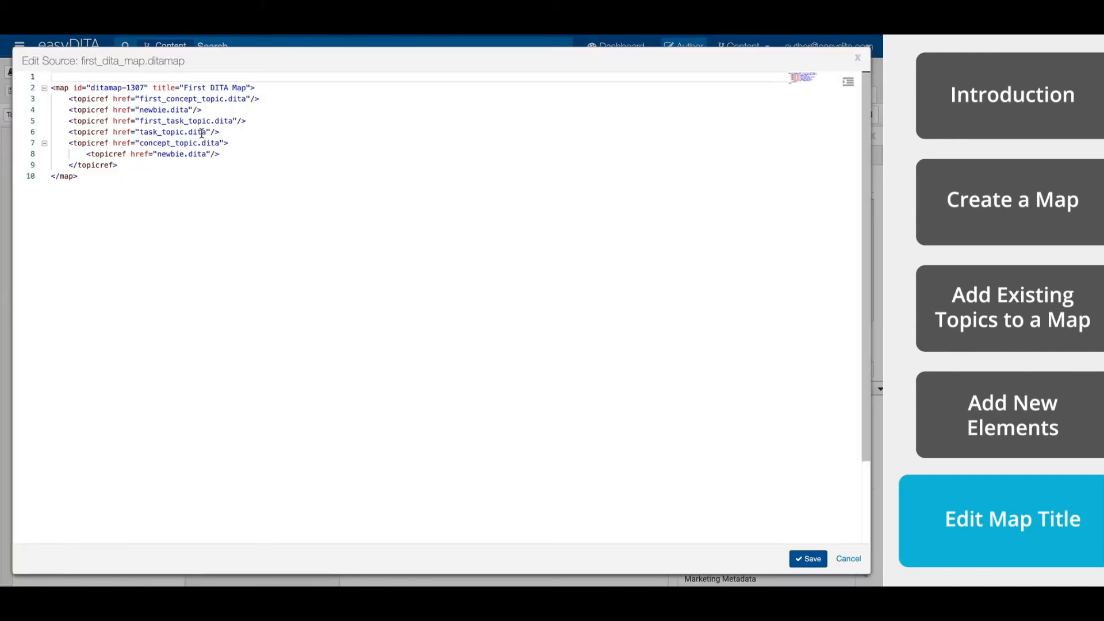
left_click(812, 558)
Open first_dita_map.ditamap in the full editor and view the contents of its newbie and task topic entries.
mouse_move(85, 172)
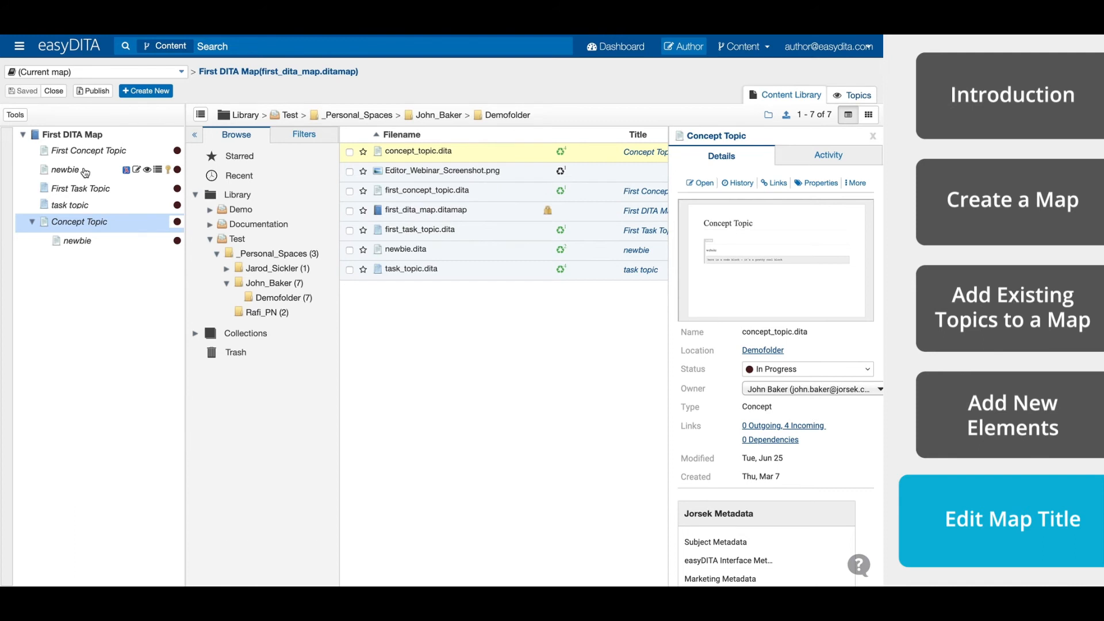
left_click(402, 210)
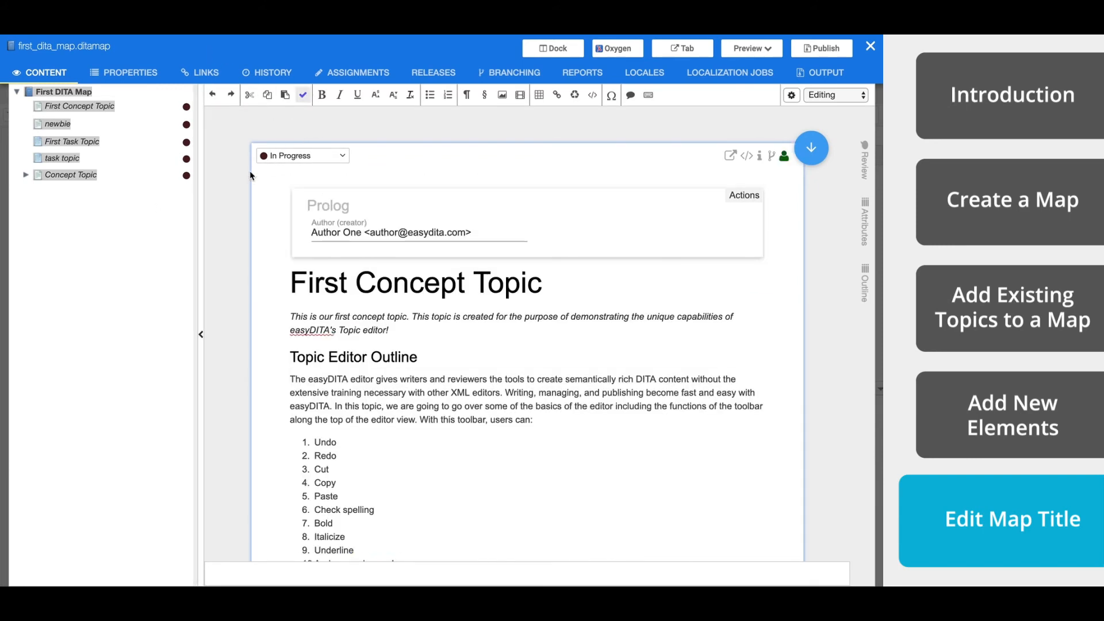
left_click(71, 106)
left_click(68, 120)
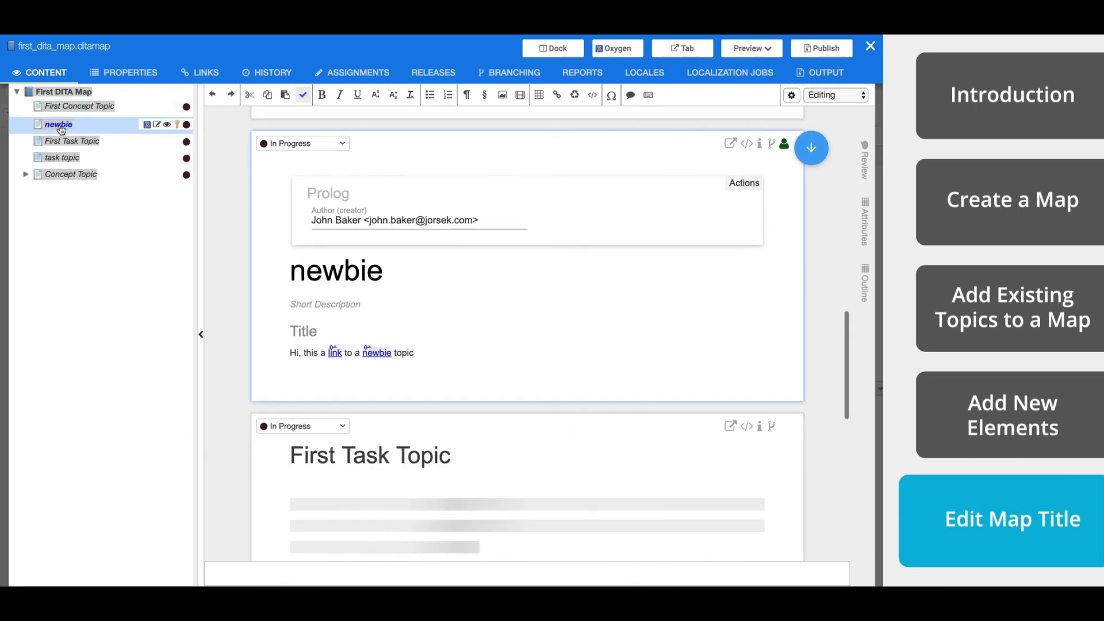
left_click(69, 159)
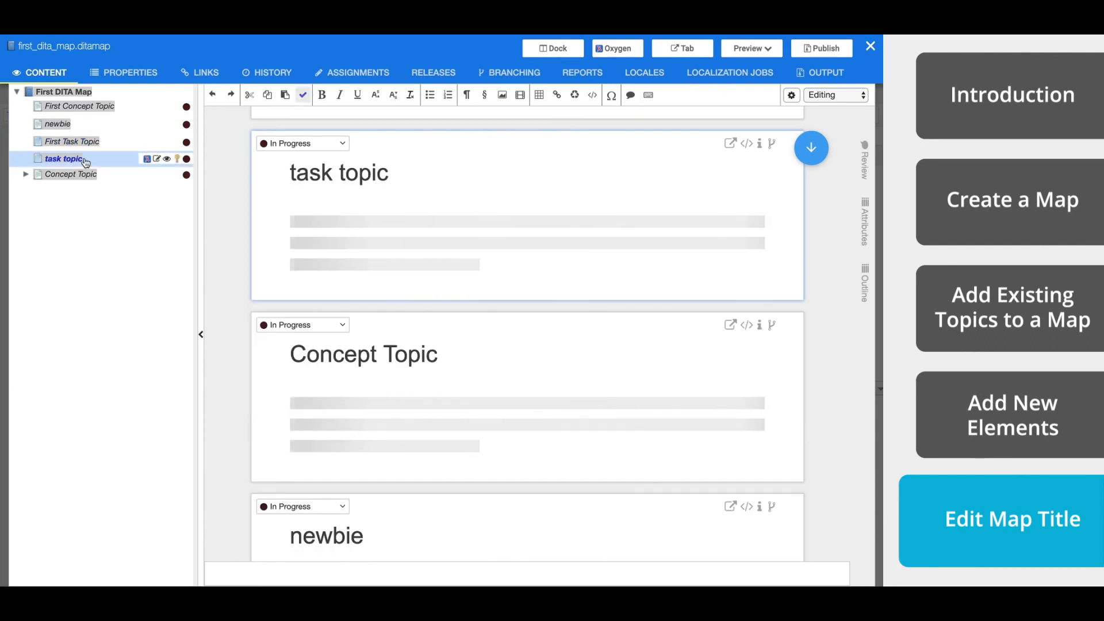
scroll(354, 236, "down", 3)
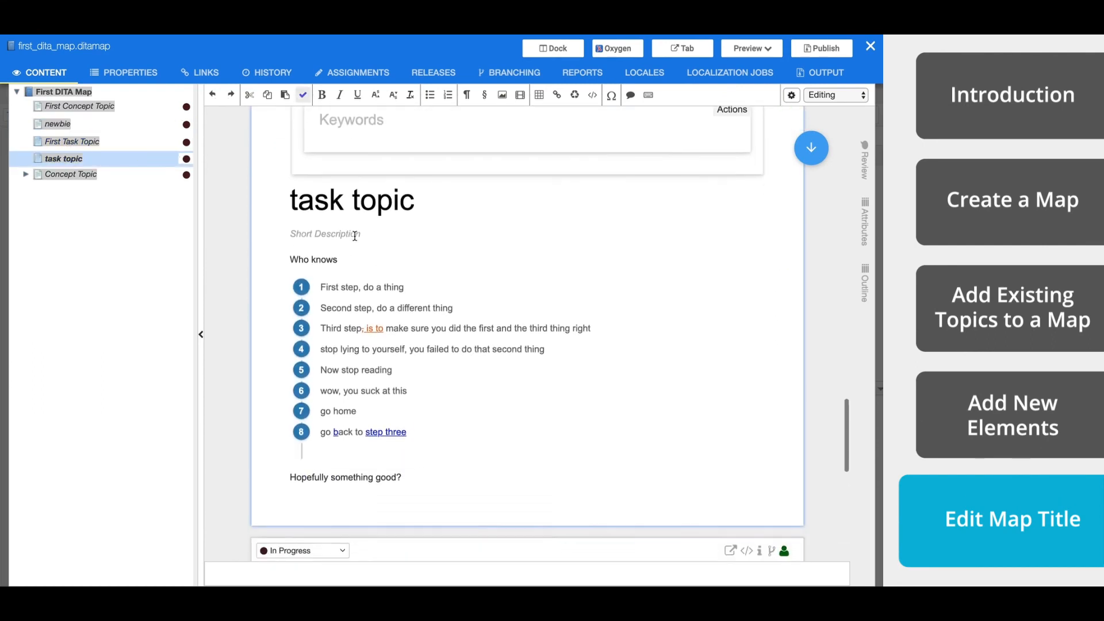